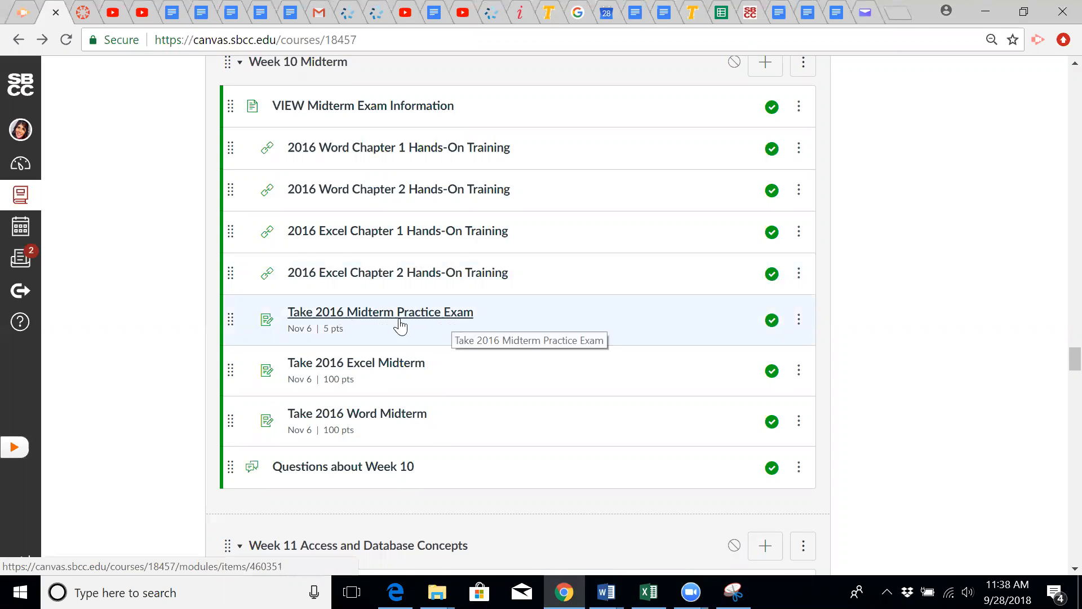
# Open the Take 2016 Midterm Practice Exam assignment from Week 10 and load it in a new window
pyautogui.click(429, 314)
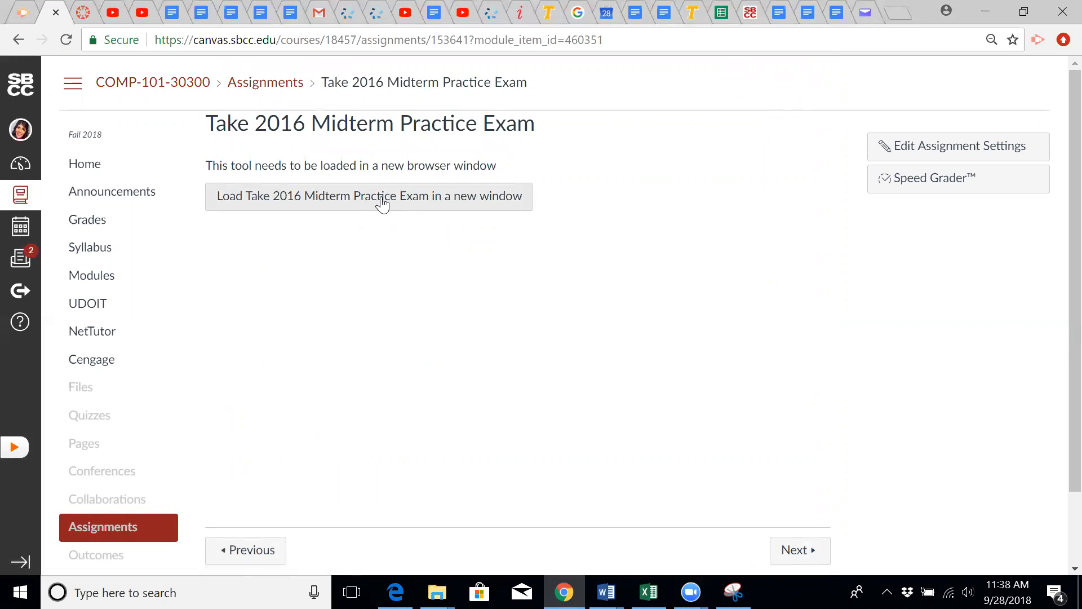
pyautogui.click(382, 200)
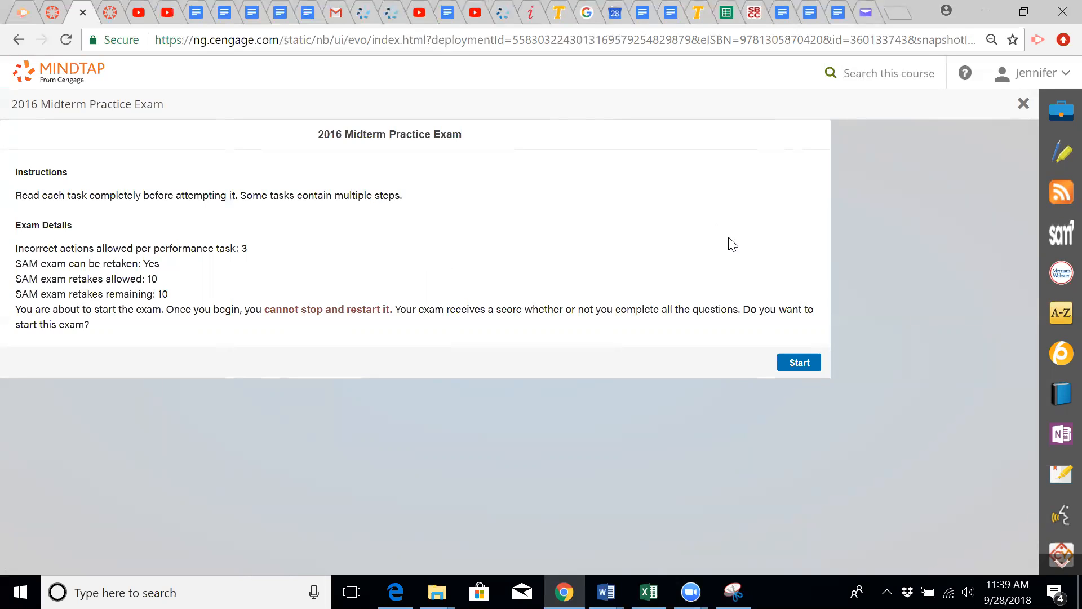
# Start the exam and add 'Dear friends,' as its own line before 'Since' in the first paragraph
pyautogui.click(801, 363)
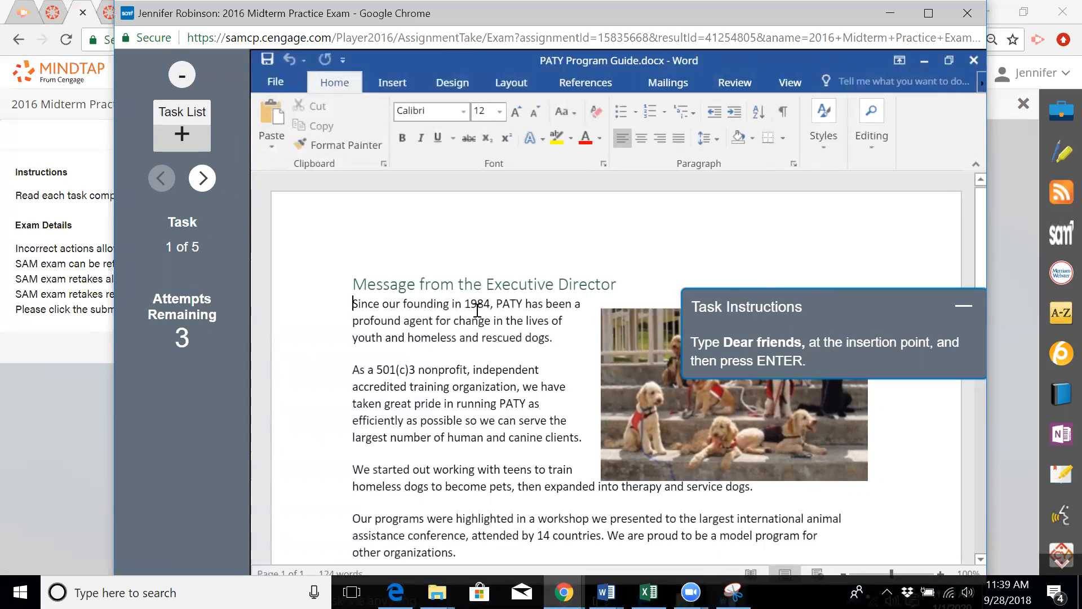
pyautogui.click(350, 304)
pyautogui.write('D')
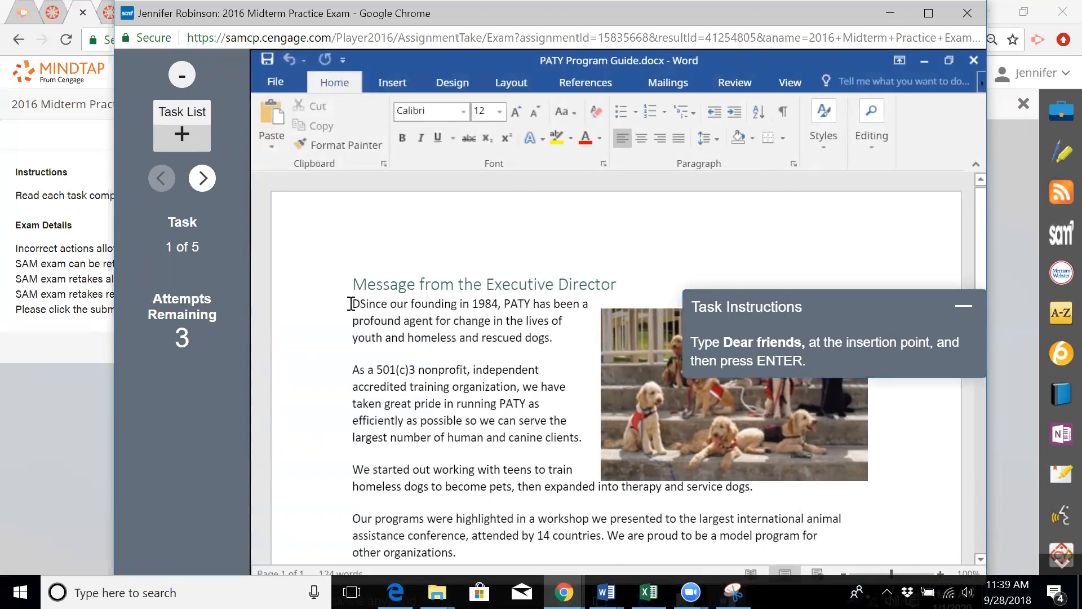
pyautogui.write('ear f')
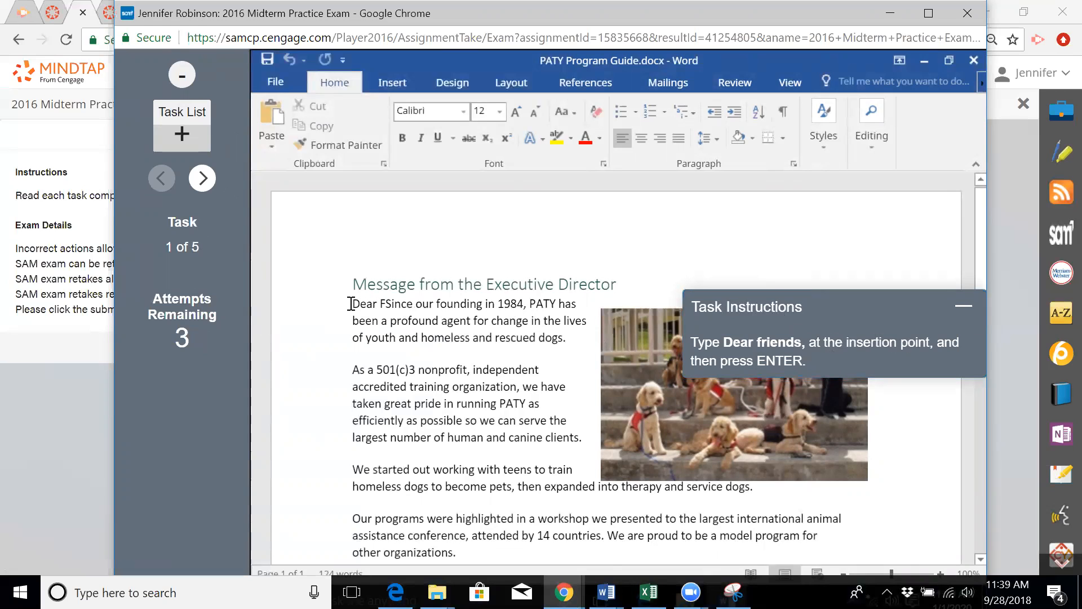
pyautogui.write('riends')
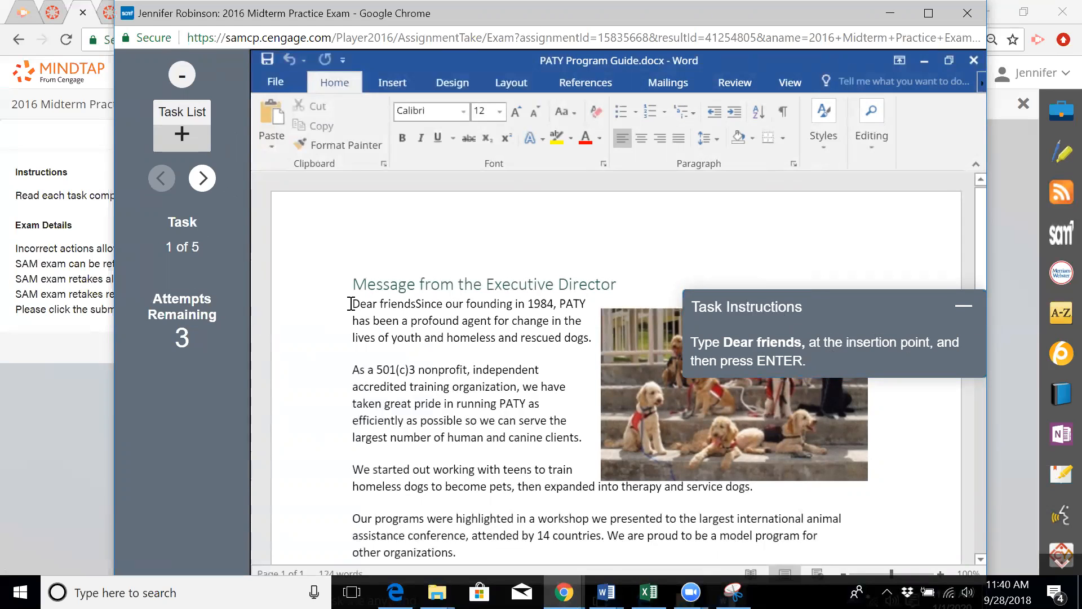
pyautogui.write(',')
pyautogui.press('Return')
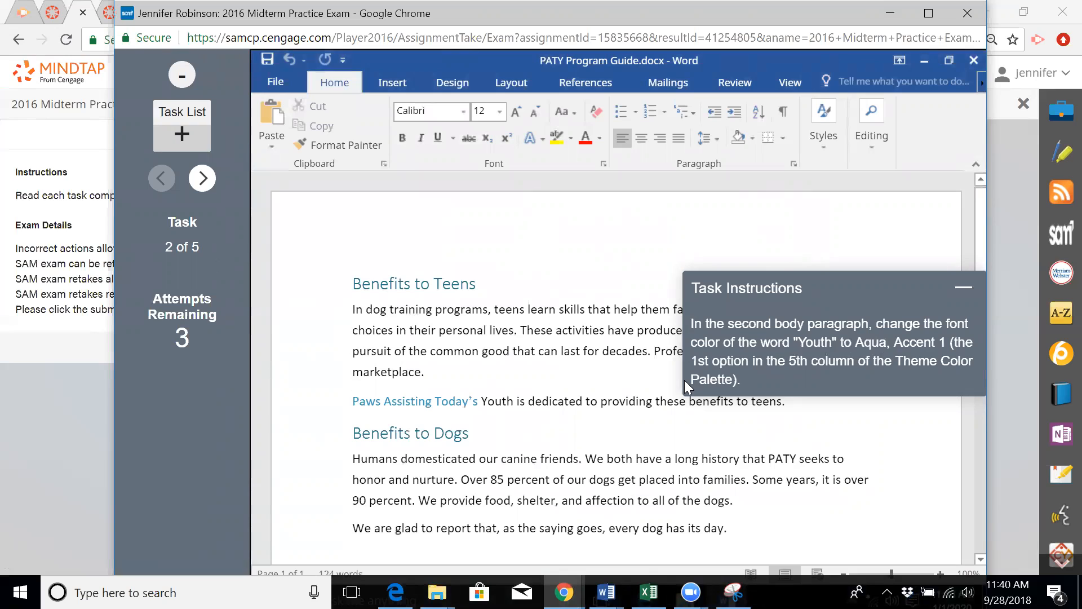
# Color the word 'Youth' Aqua, Accent 1, Lighter 60% from the mini toolbar
pyautogui.doubleClick(503, 398)
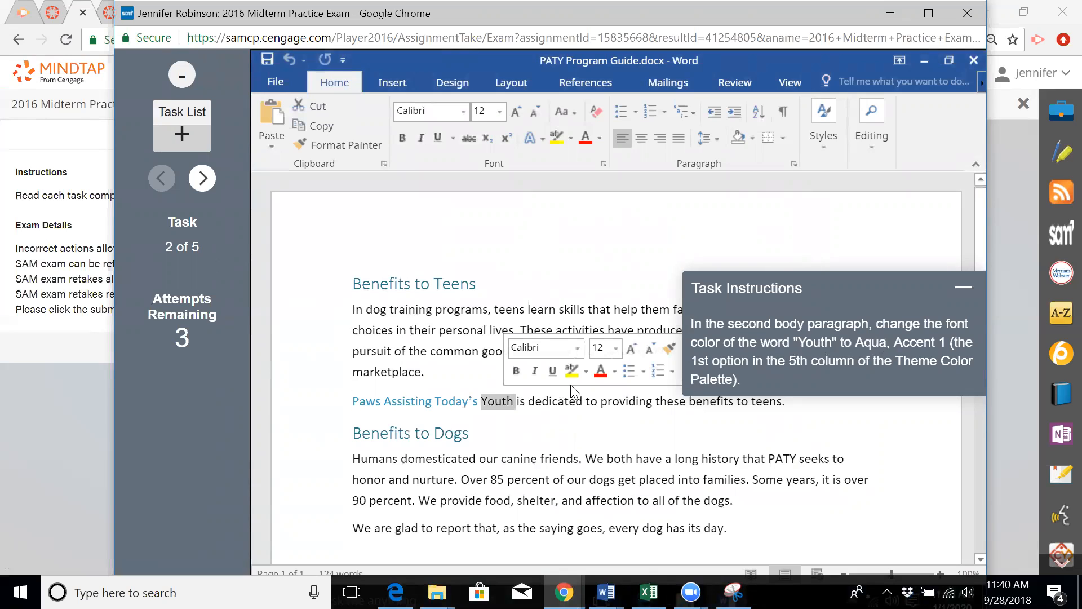
pyautogui.click(616, 371)
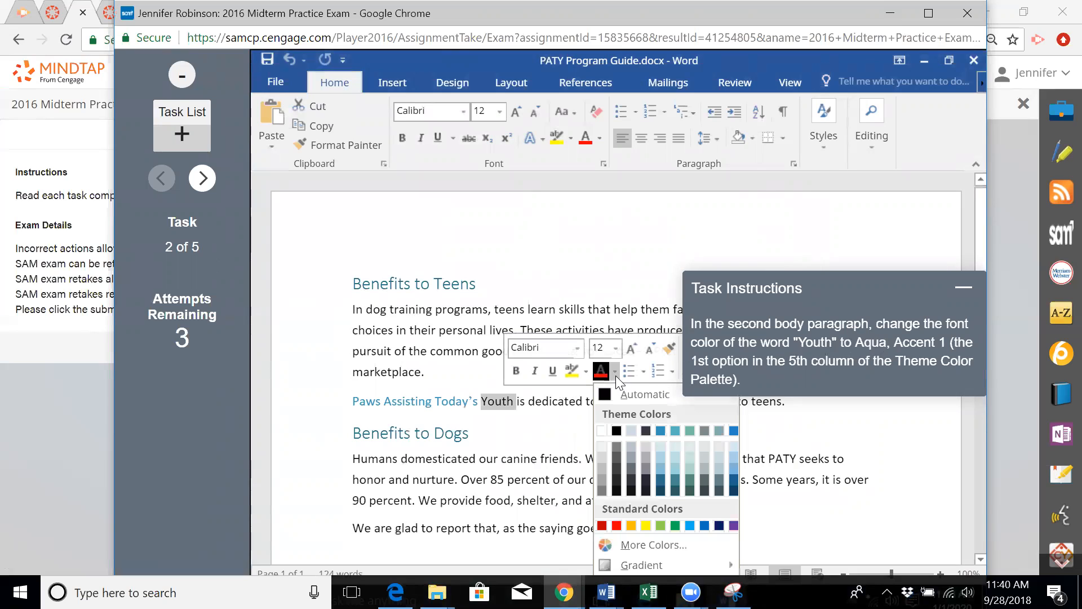
pyautogui.click(661, 455)
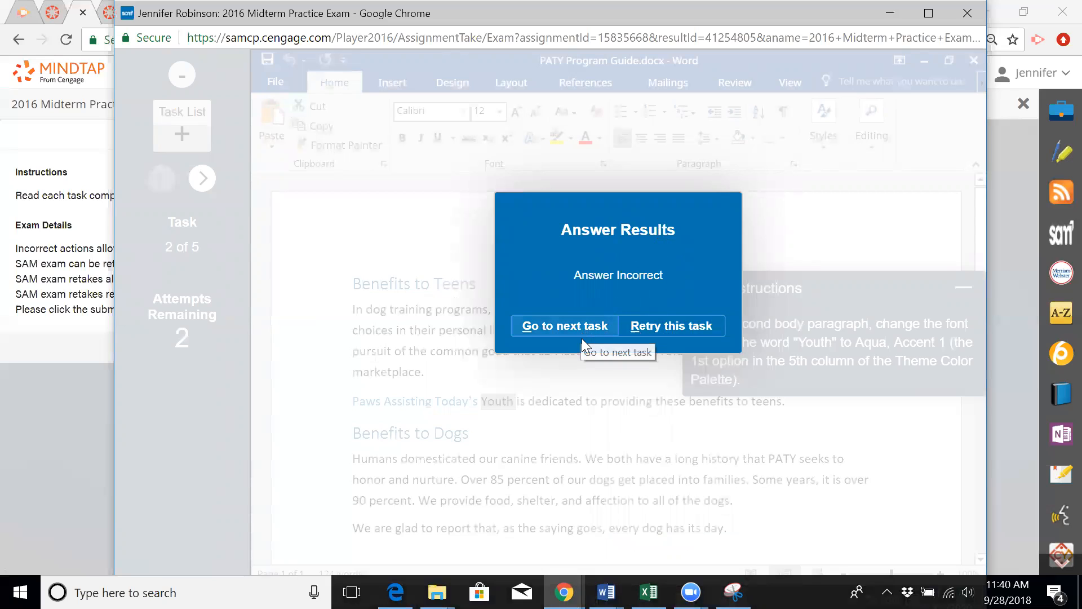
# Retry the task and color 'Youth' Aqua, Accent 1 instead
pyautogui.click(679, 333)
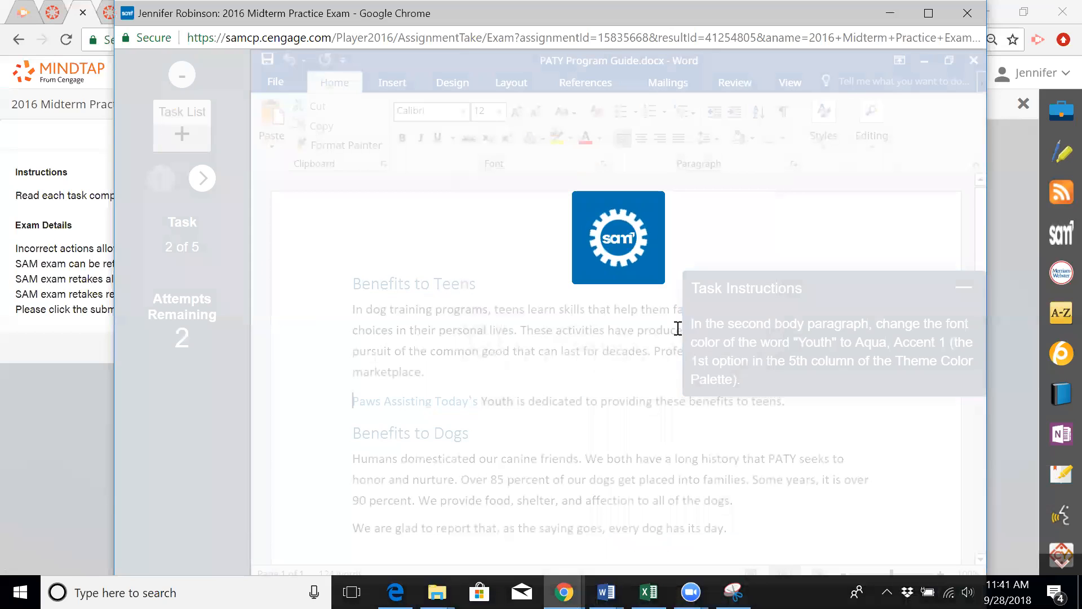
pyautogui.doubleClick(492, 397)
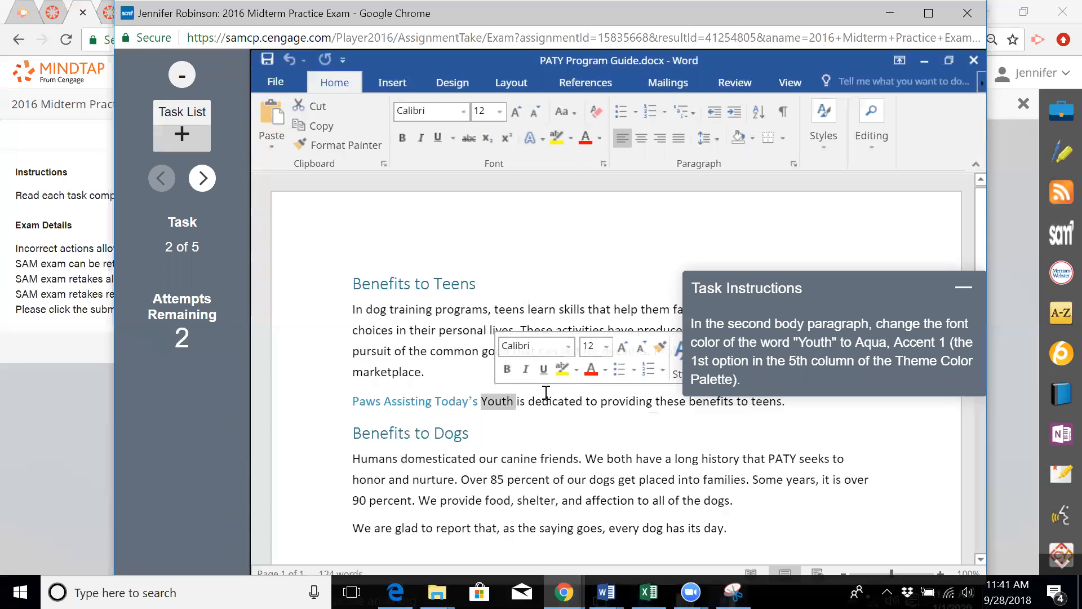
pyautogui.click(607, 371)
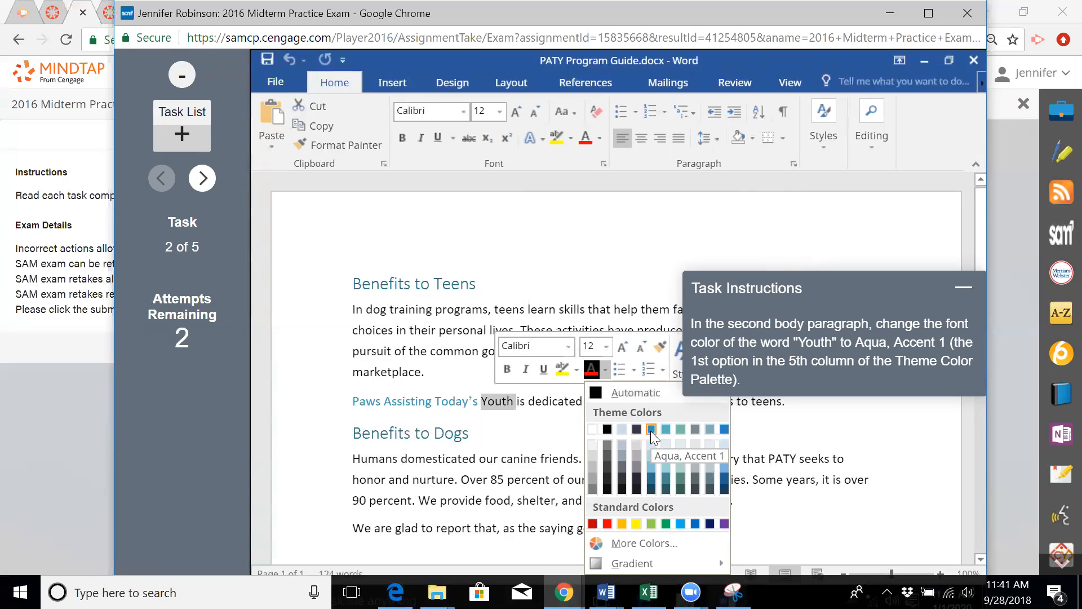
pyautogui.click(650, 430)
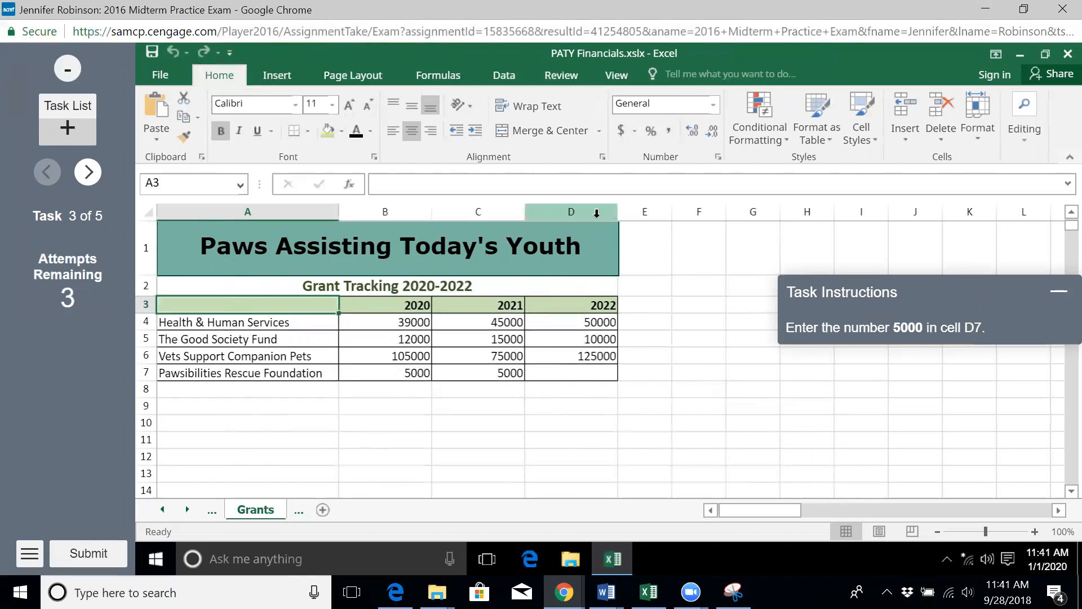
# Enter 7000 in cell D7 of the Grants sheet
pyautogui.click(582, 376)
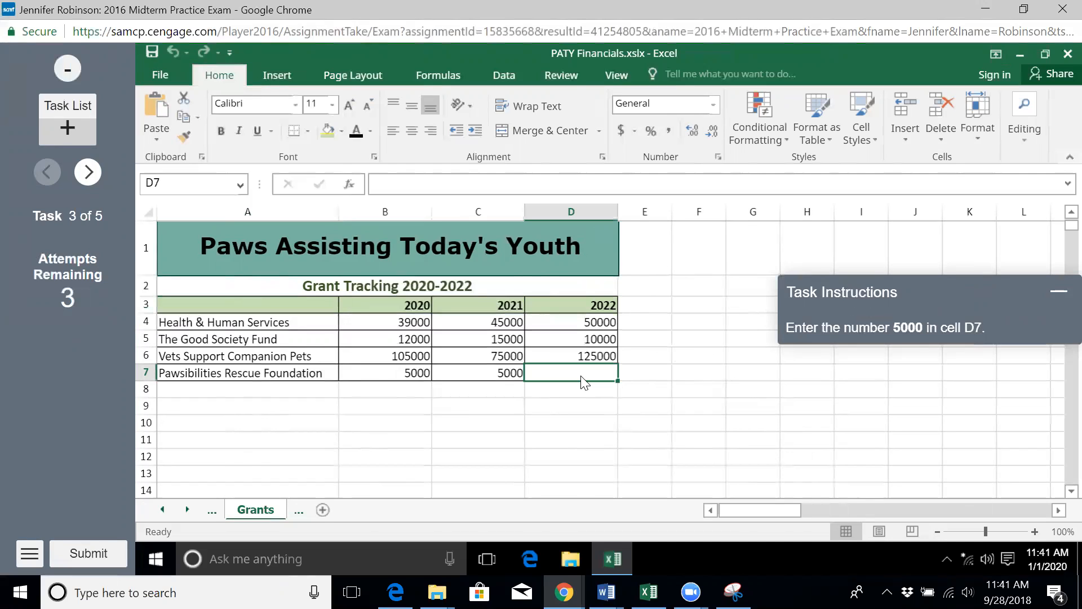
pyautogui.doubleClick(583, 372)
pyautogui.write('7000')
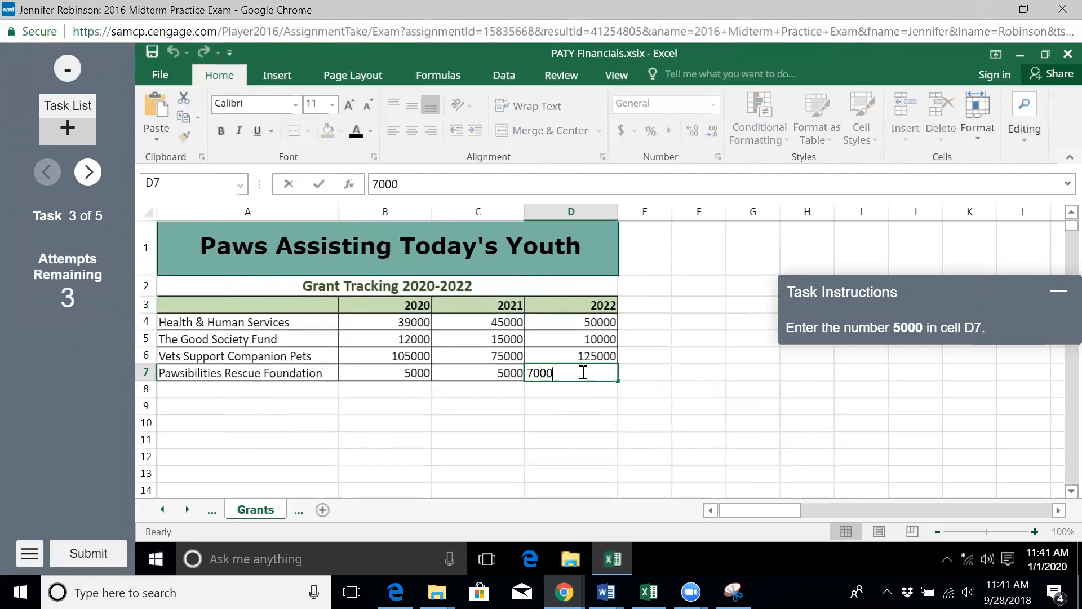
pyautogui.press('Return')
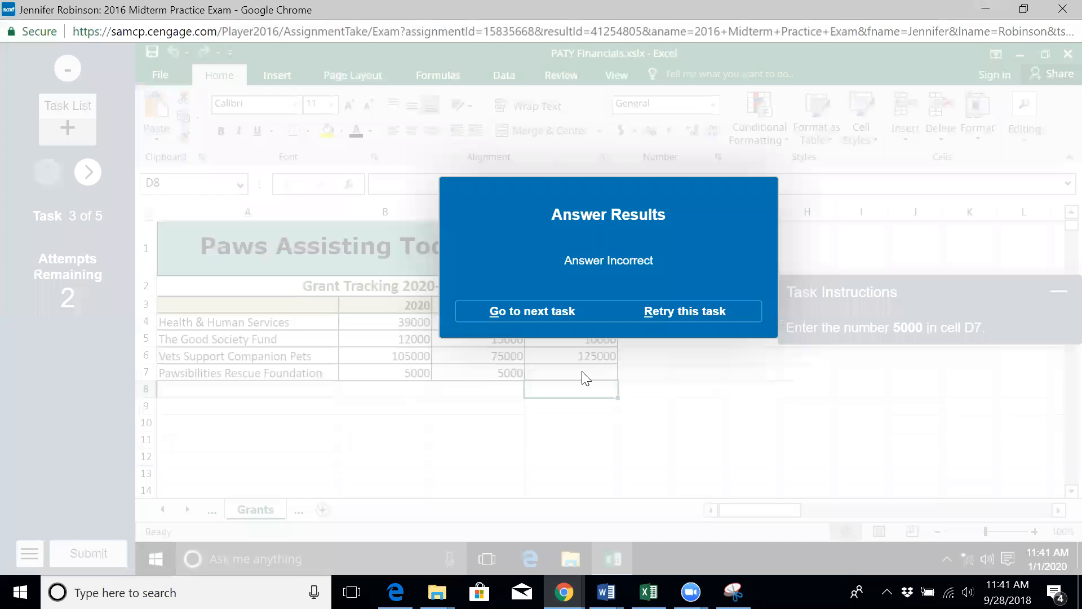
# Retry the task and enter 5000 in cell D7 instead
pyautogui.click(689, 309)
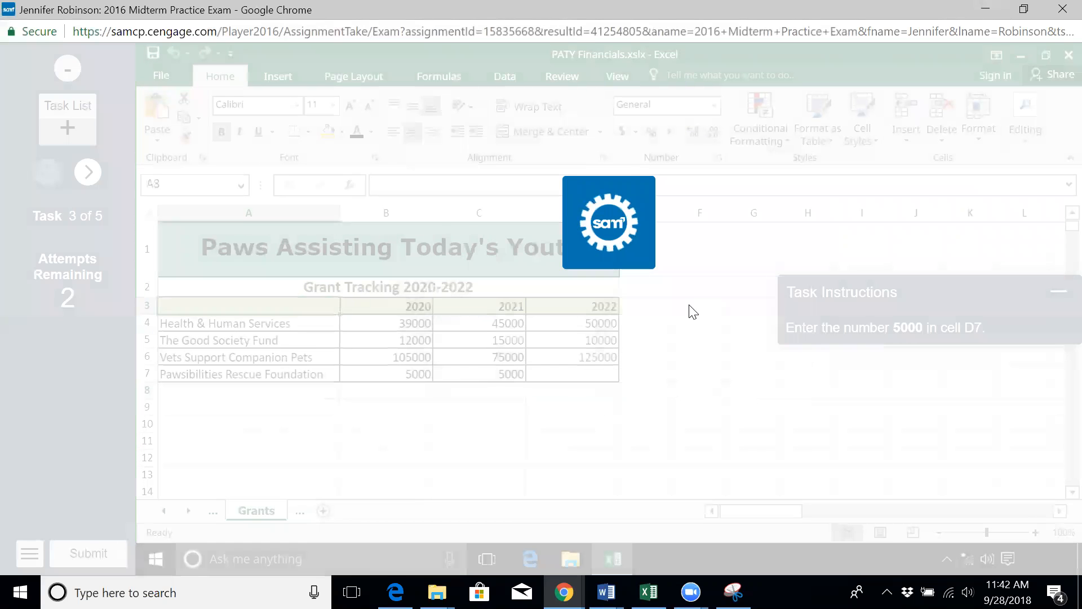
pyautogui.doubleClick(595, 374)
pyautogui.write('5')
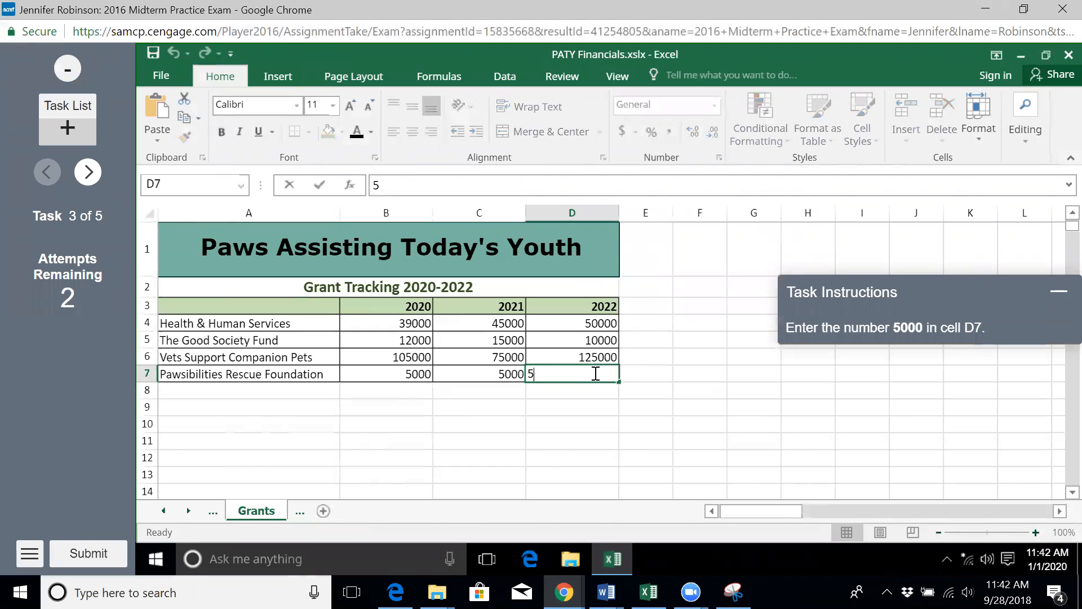
pyautogui.write('000')
pyautogui.press('Return')
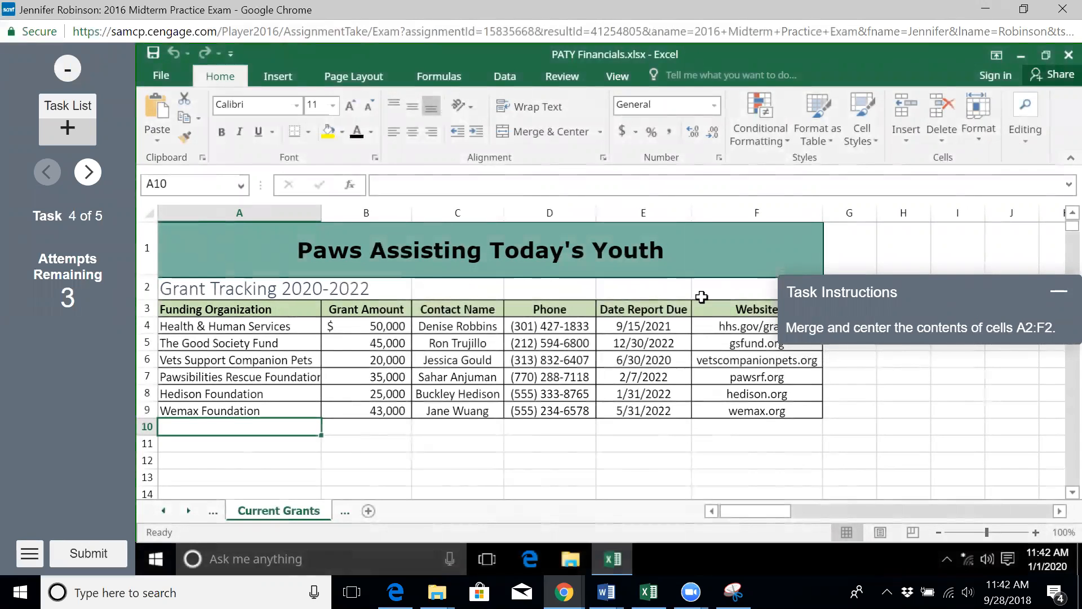
# Select A2:F2 and apply Merge & Center to the Grant Tracking 2020-2022 heading
pyautogui.click(253, 244)
pyautogui.moveTo(253, 244); pyautogui.dragTo(478, 233)
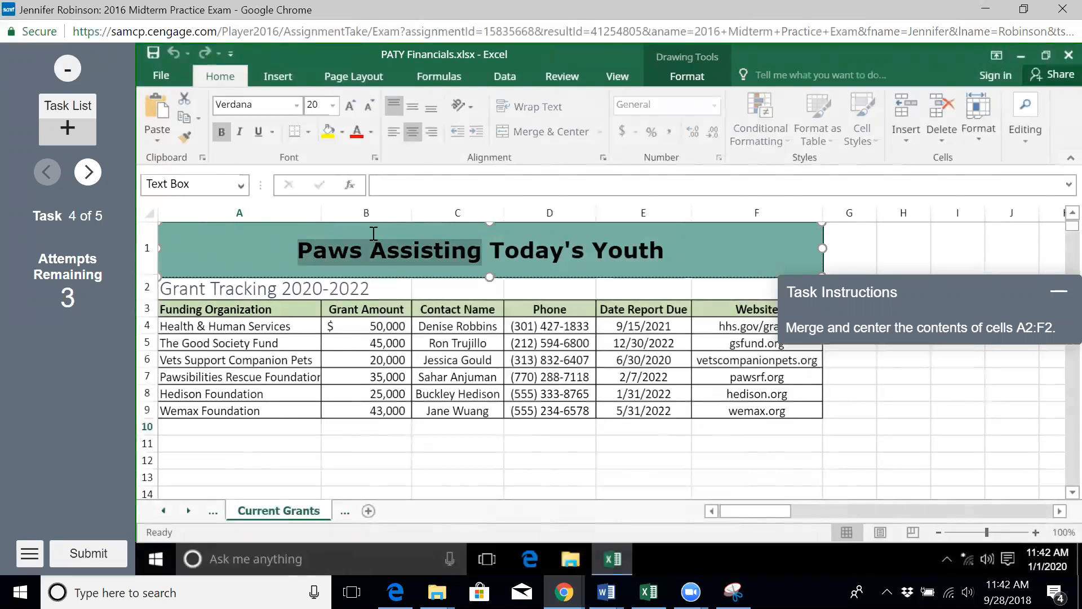
pyautogui.moveTo(262, 288); pyautogui.dragTo(718, 292)
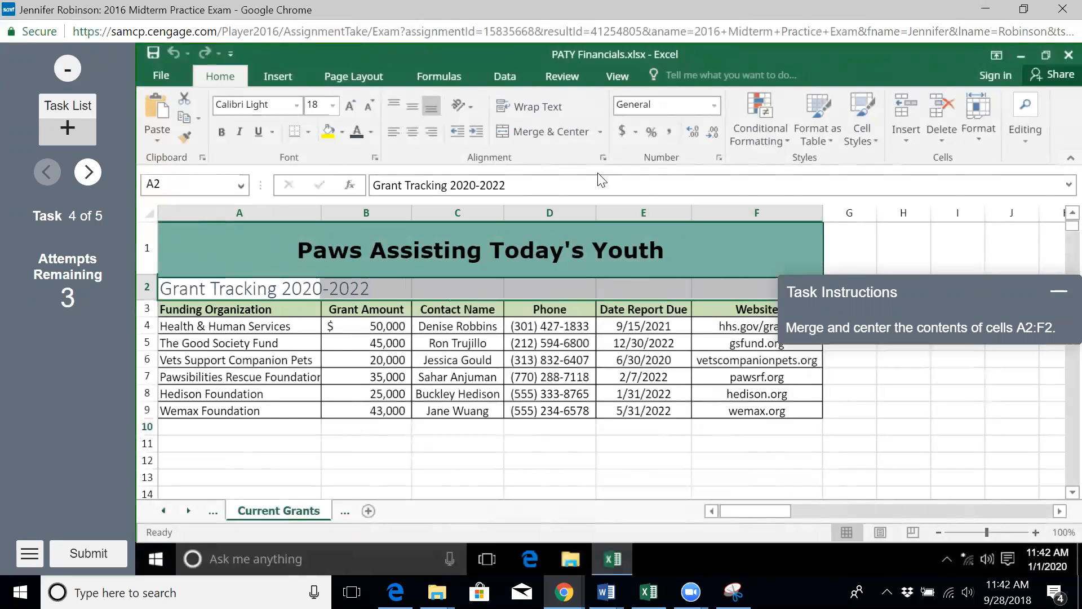
pyautogui.click(560, 129)
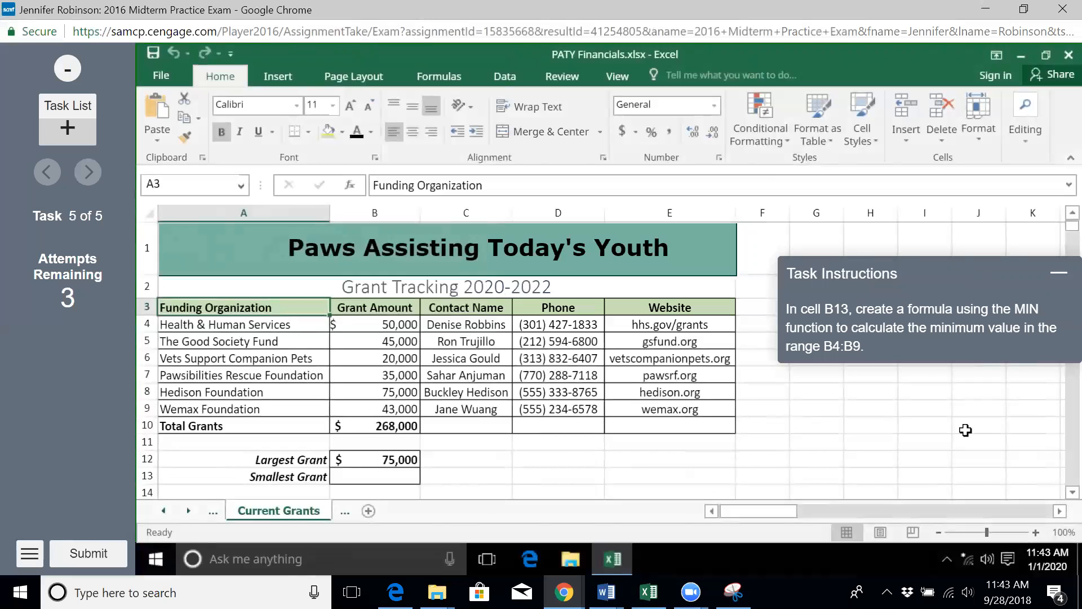
# Enter =MIN(B4:B9) in cell B13 to show the smallest grant, $20,000
pyautogui.click(374, 478)
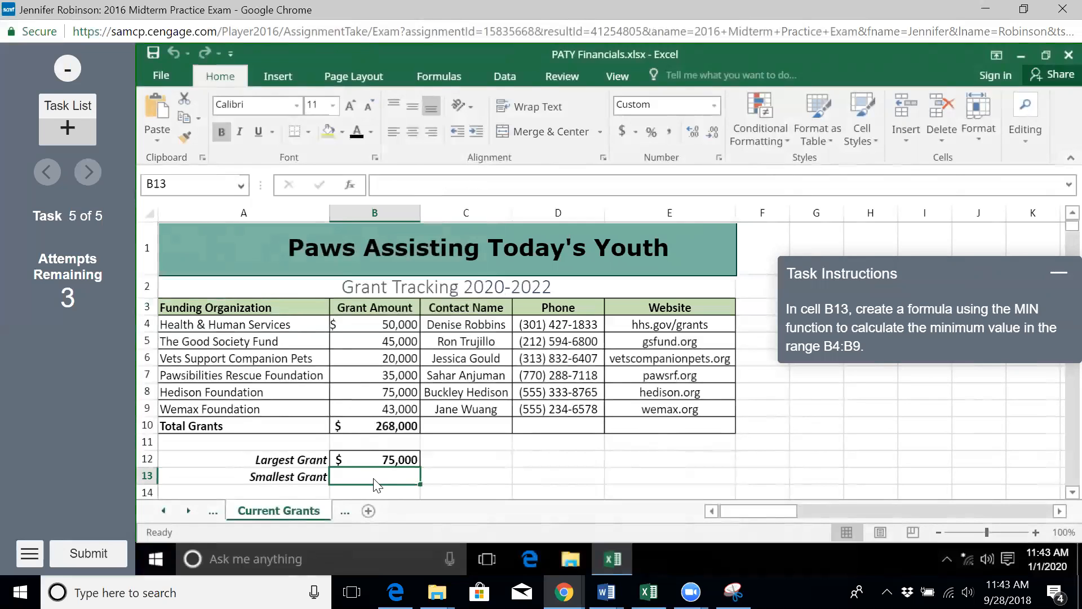
pyautogui.doubleClick(374, 477)
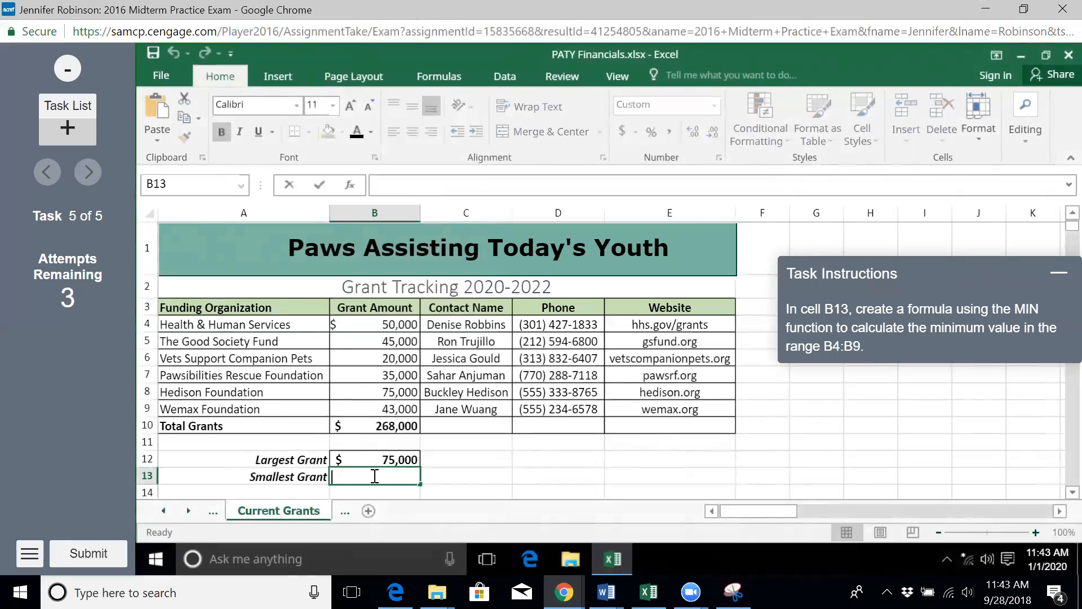
pyautogui.write('=')
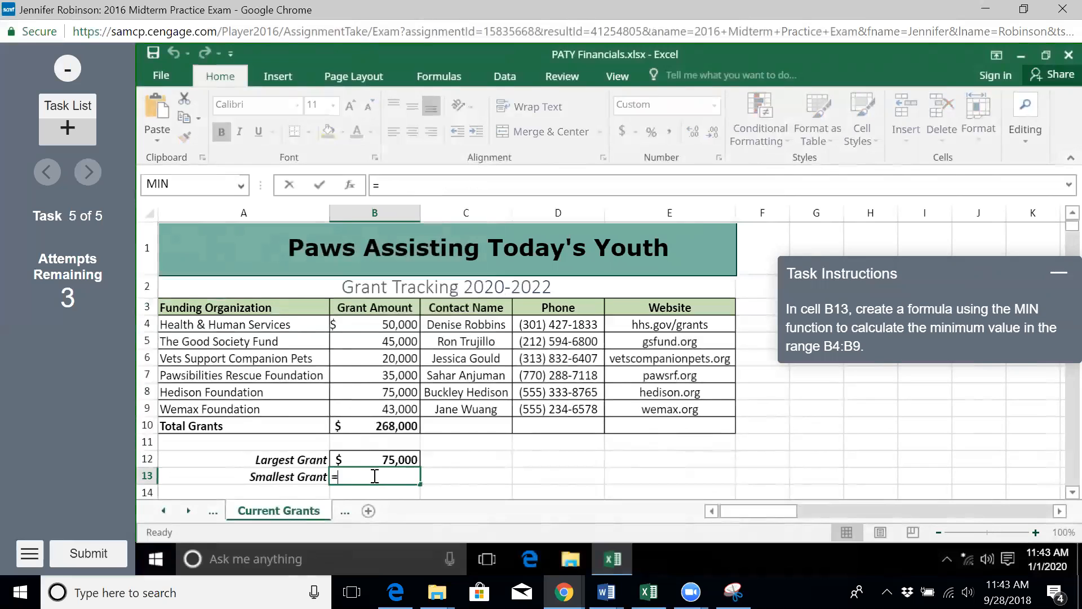
pyautogui.write('MIN')
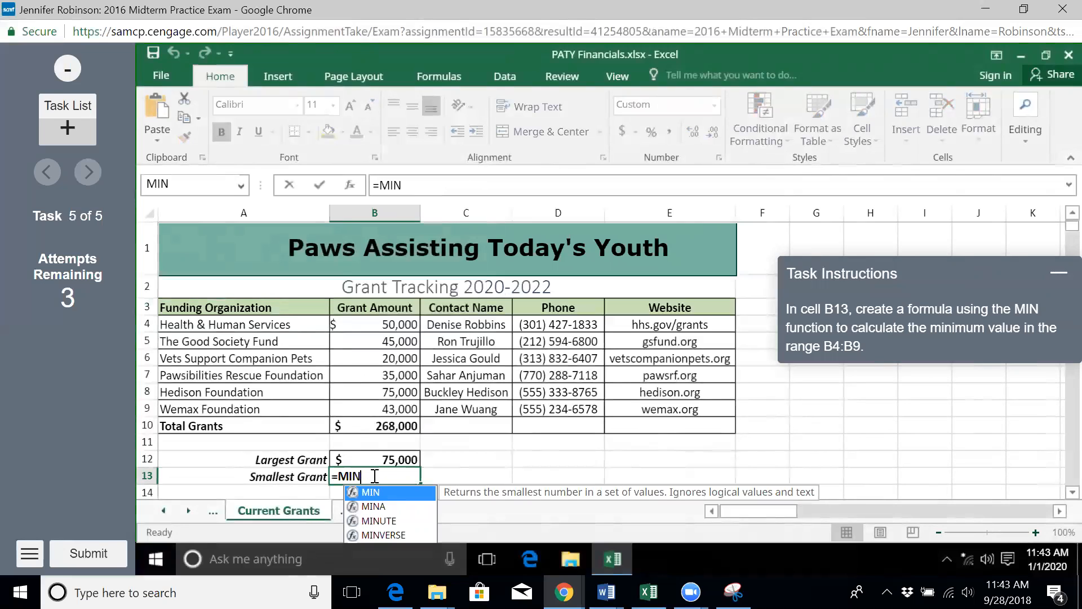
pyautogui.write('(')
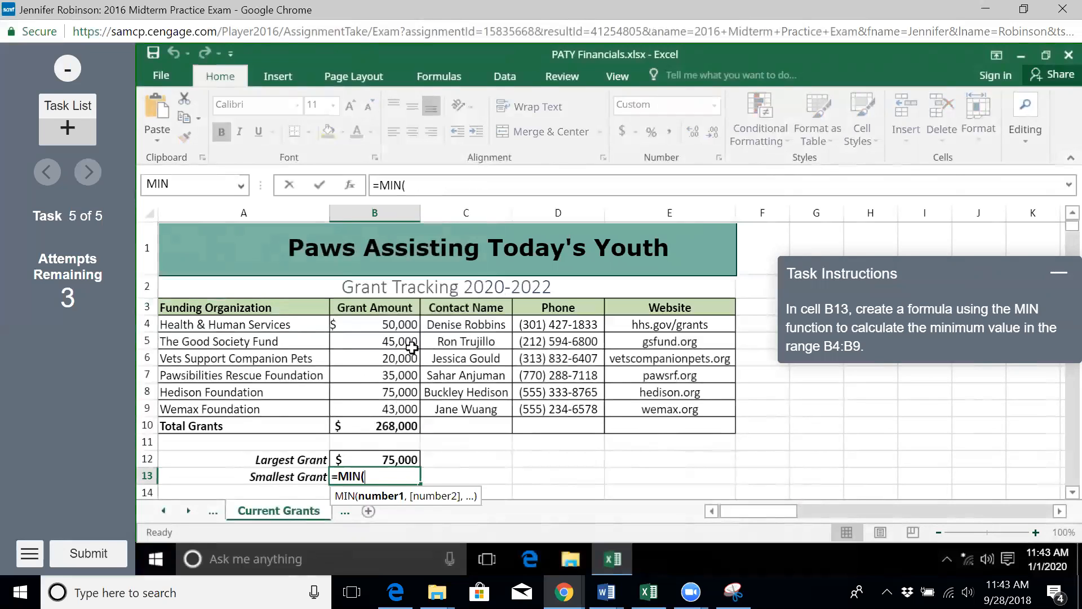
pyautogui.click(412, 324)
pyautogui.moveTo(412, 324); pyautogui.dragTo(407, 403)
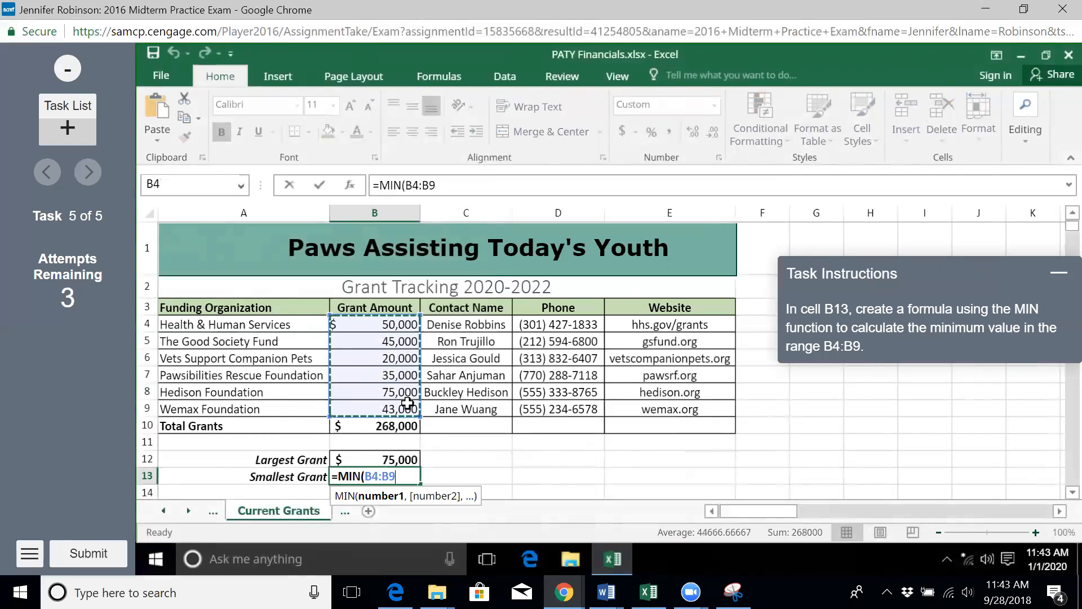
pyautogui.press('Return')
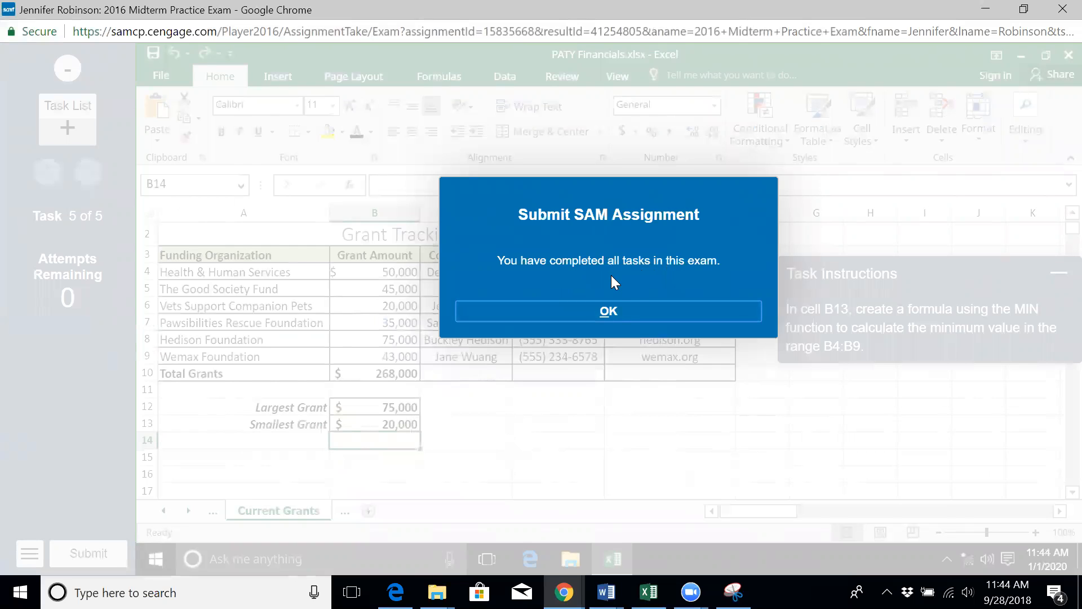
# Confirm the Submit SAM Assignment dialog, see the 100% score, and view the study guide report
pyautogui.click(616, 316)
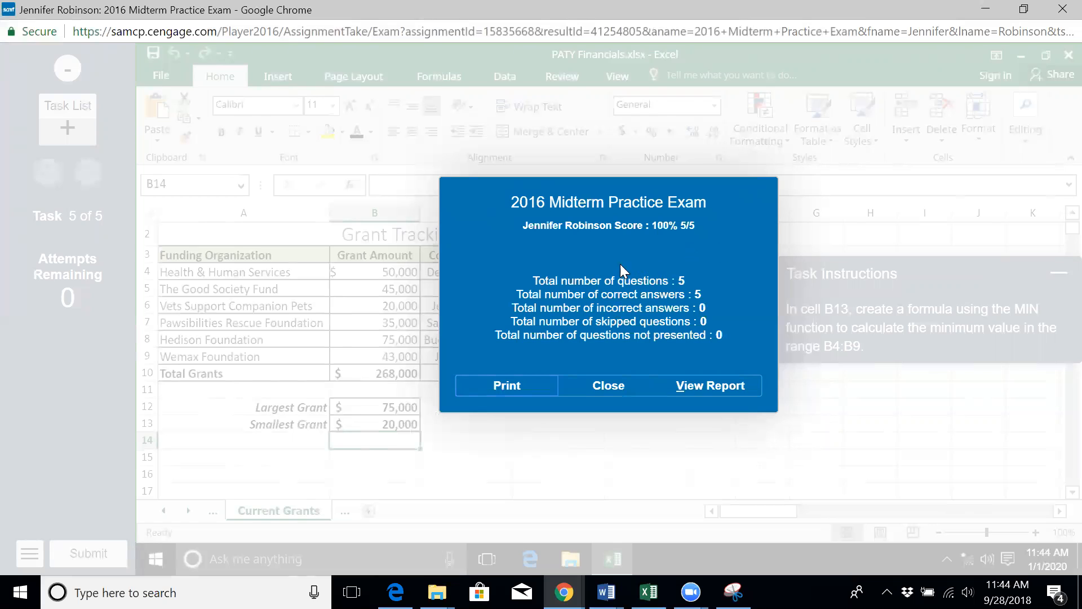
pyautogui.click(718, 385)
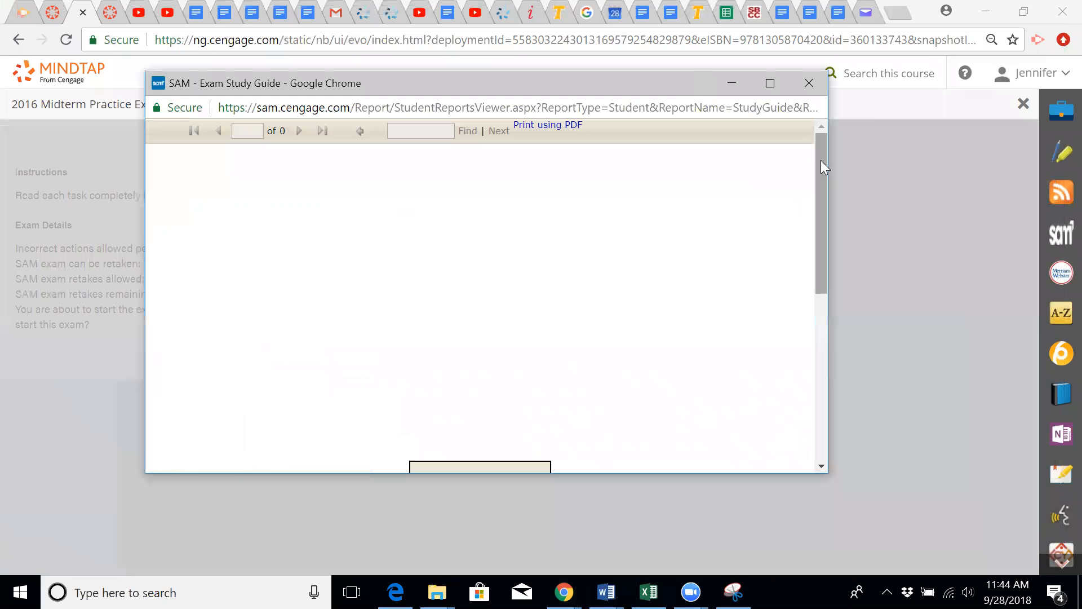
# Widen the study guide window and open the 'Create a formula using the MIN function' training
pyautogui.moveTo(830, 158); pyautogui.dragTo(980, 226)
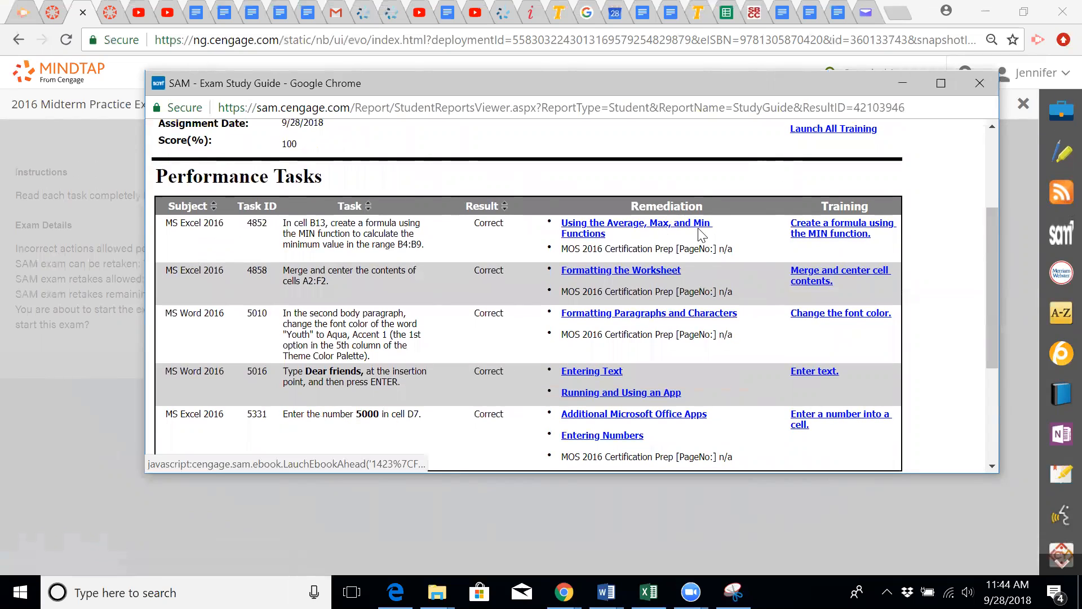
pyautogui.click(847, 236)
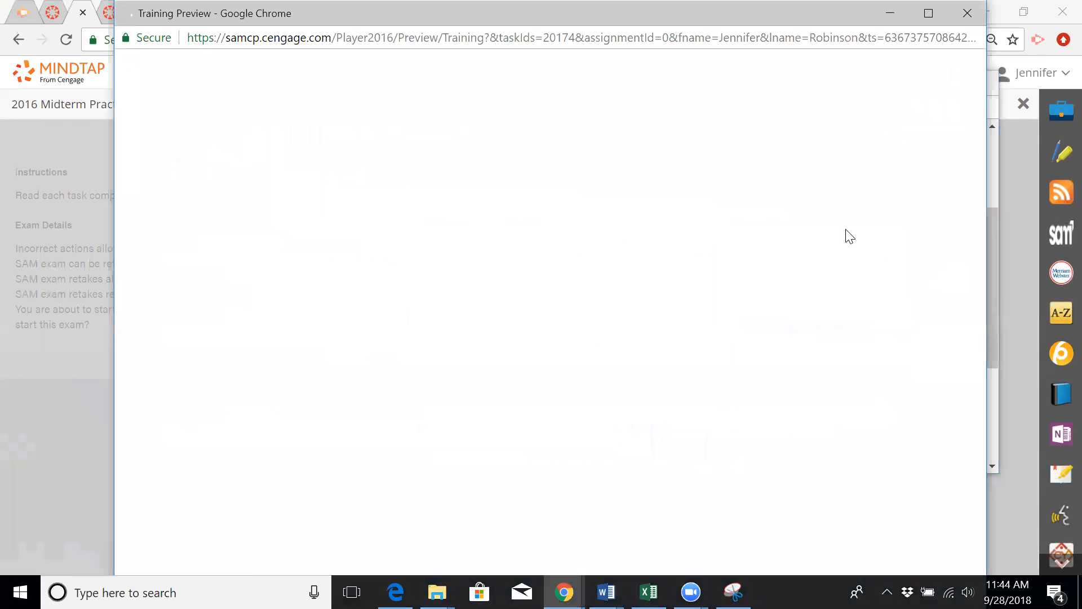